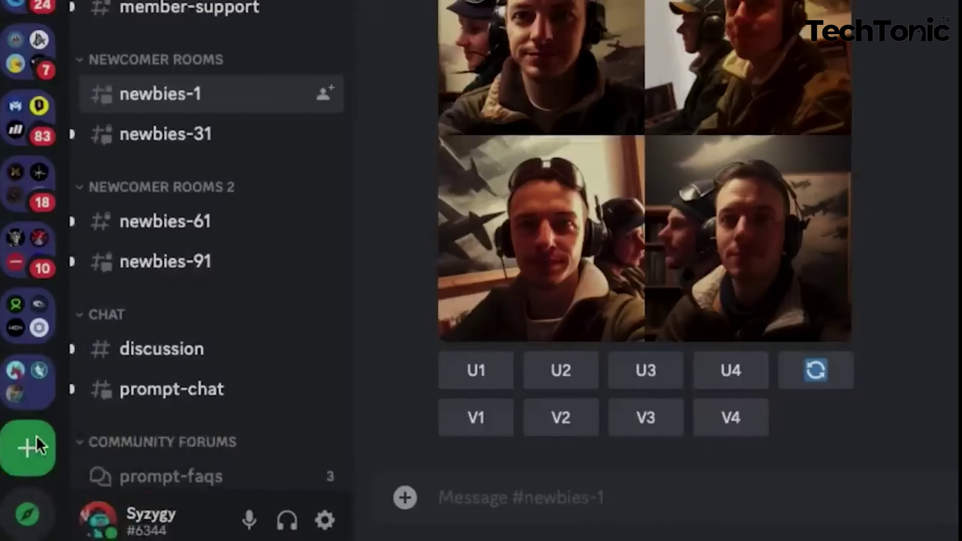
Step: Start creating a new server using the Create My Own option rather than a template
{"action": "left_click", "coordinate": [33, 445]}
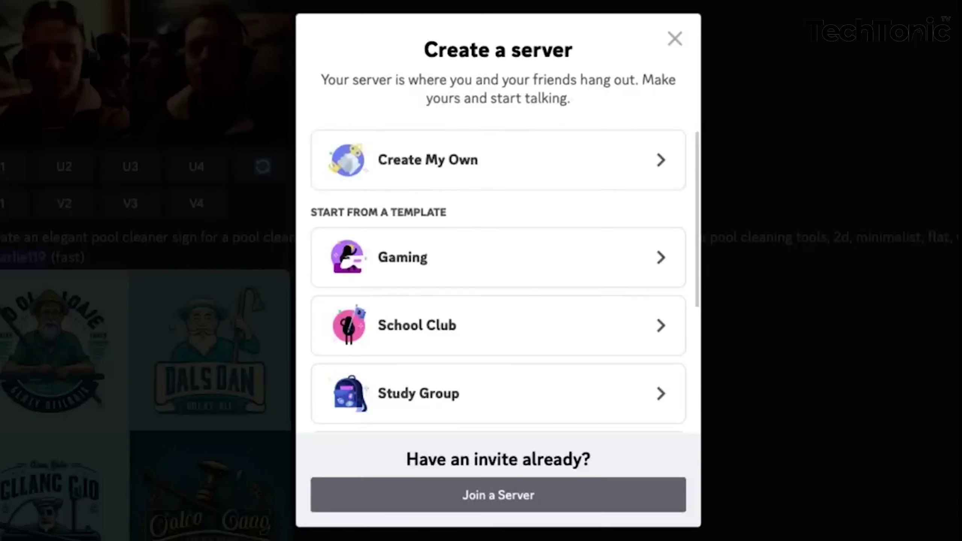
{"action": "left_click", "coordinate": [448, 167]}
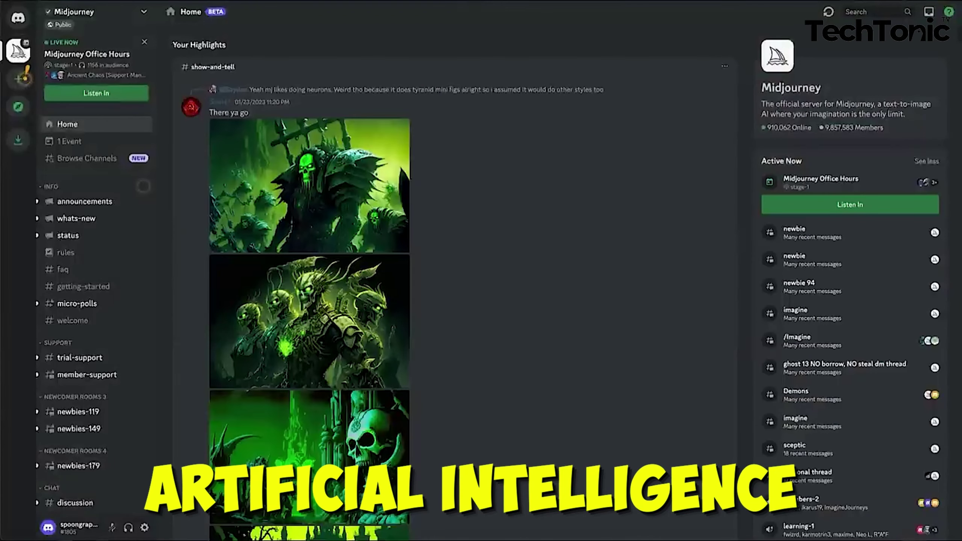
Step: In the newbies-119 room, write the /imagine prompt "cute panda wearing baseball cap"
{"action": "scroll", "coordinate": [520, 254], "scroll_direction": "down", "scroll_amount": 5}
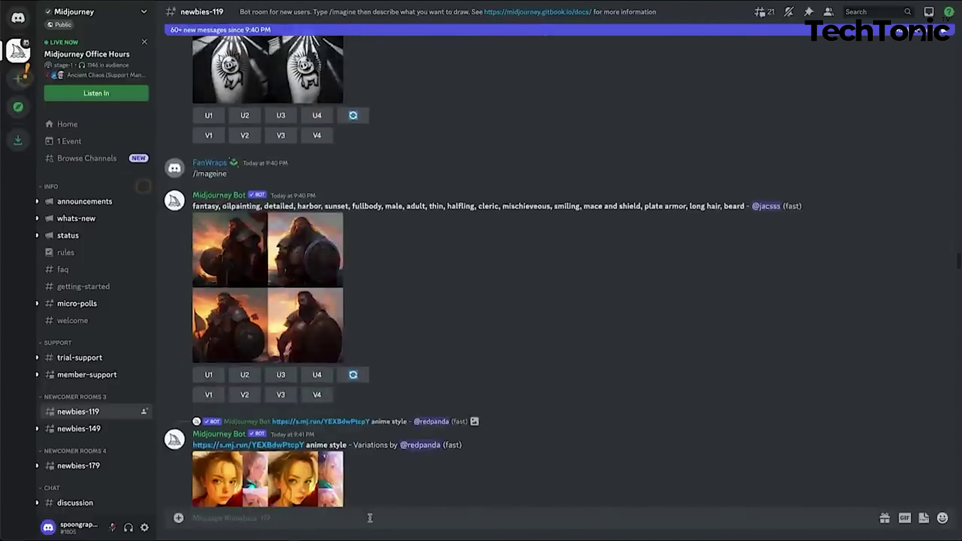
{"action": "type", "text": "/imagine prompt cute panda wearing base"}
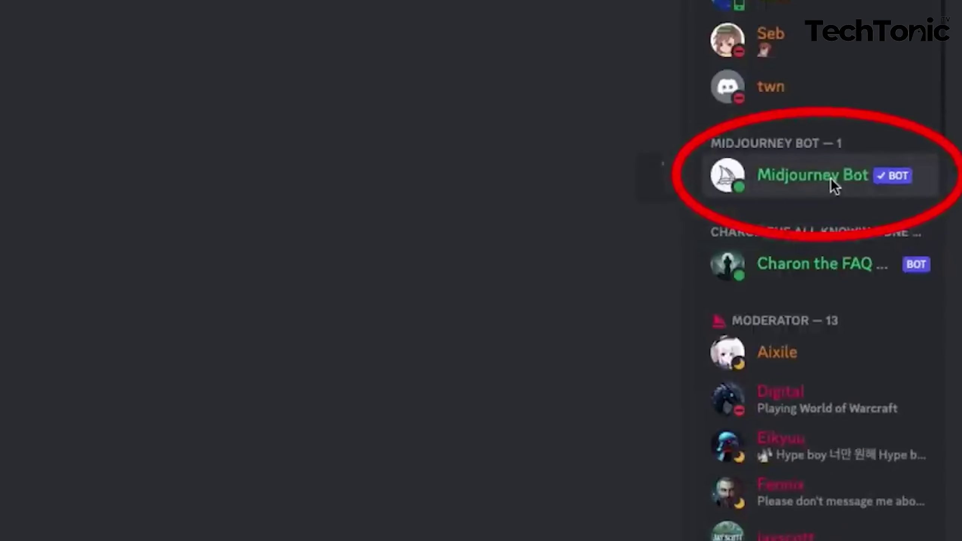
Step: Add Midjourney Bot to the Midjourney server and authorize all of its requested permissions
{"action": "left_click", "coordinate": [831, 184]}
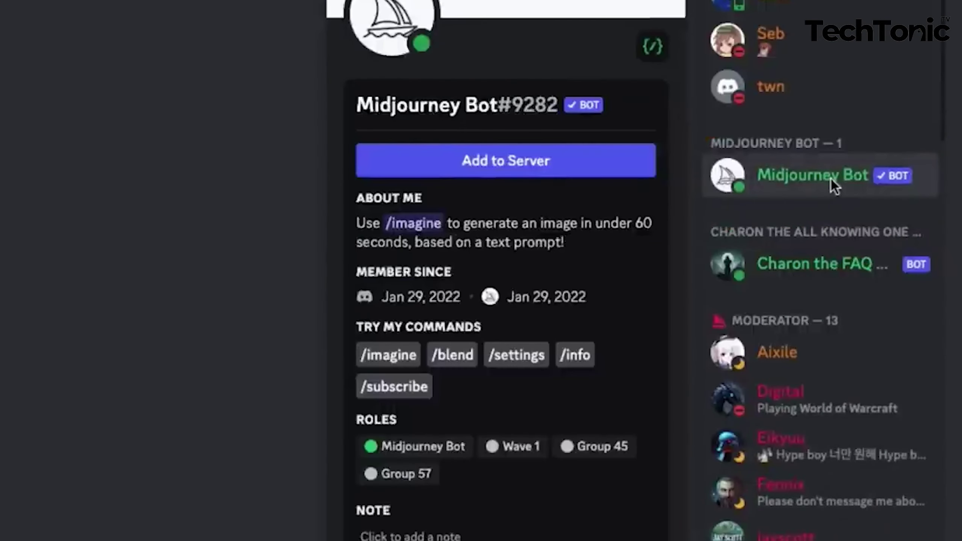
{"action": "left_click", "coordinate": [514, 178]}
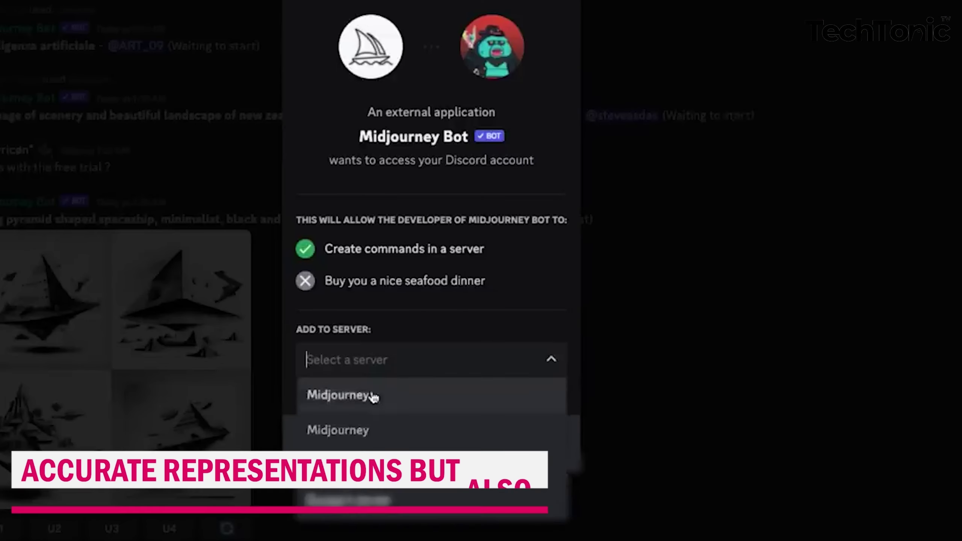
{"action": "left_click", "coordinate": [370, 399]}
{"action": "left_click", "coordinate": [526, 442]}
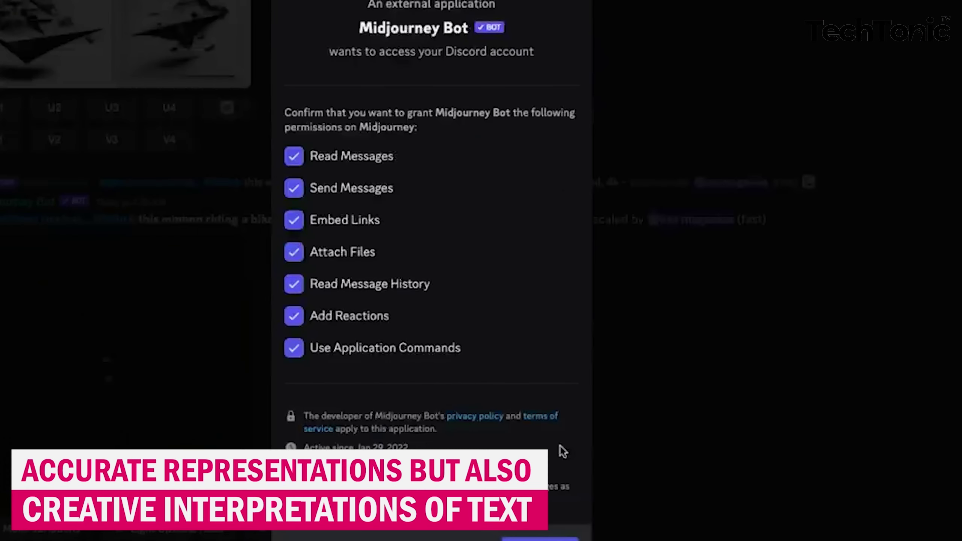
{"action": "left_click", "coordinate": [540, 538]}
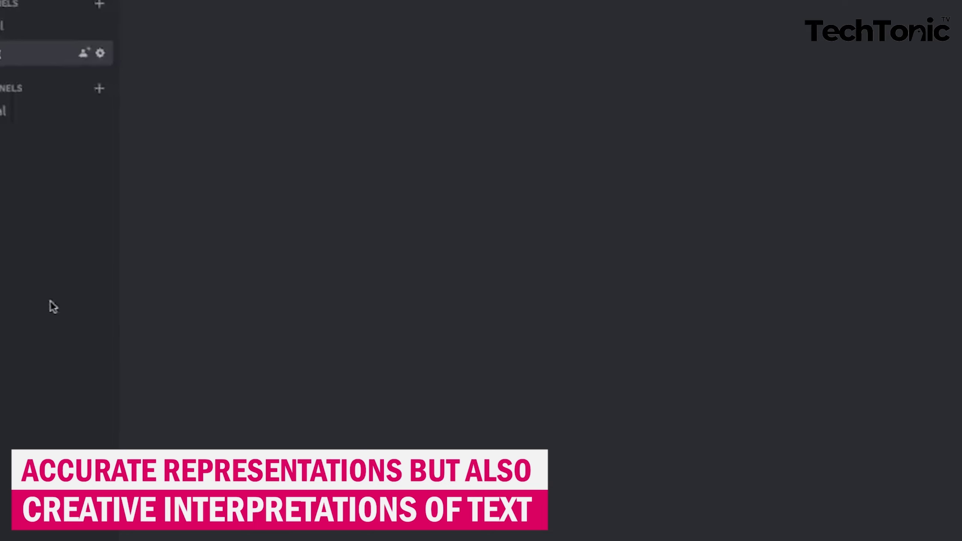
Step: Create a channel category named photography and move the testing channel into it
{"action": "right_click", "coordinate": [50, 301]}
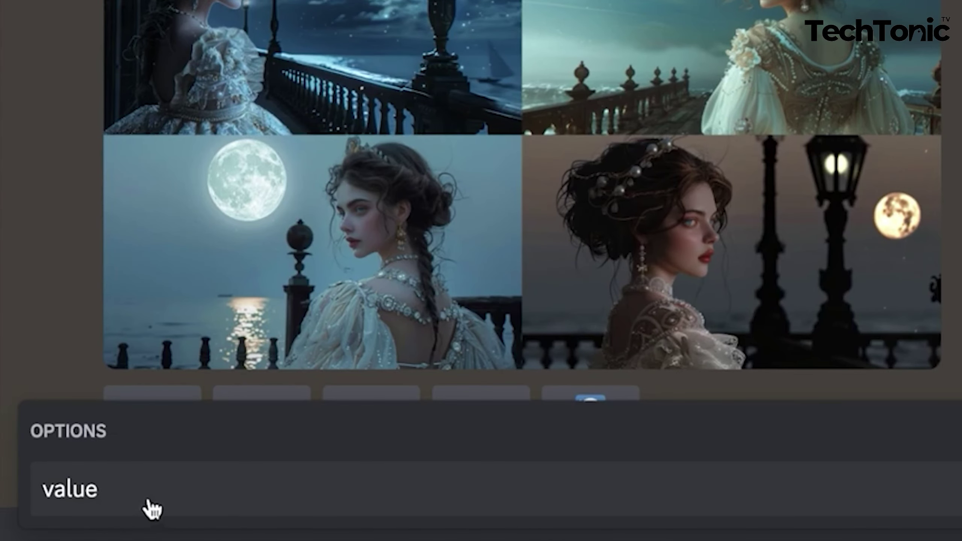
{"action": "left_click", "coordinate": [152, 509]}
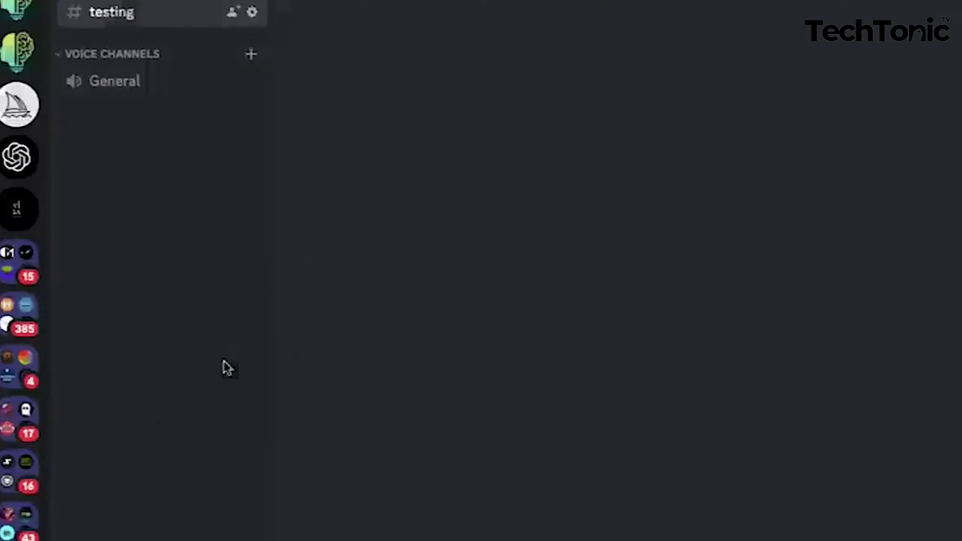
{"action": "type", "text": "photography"}
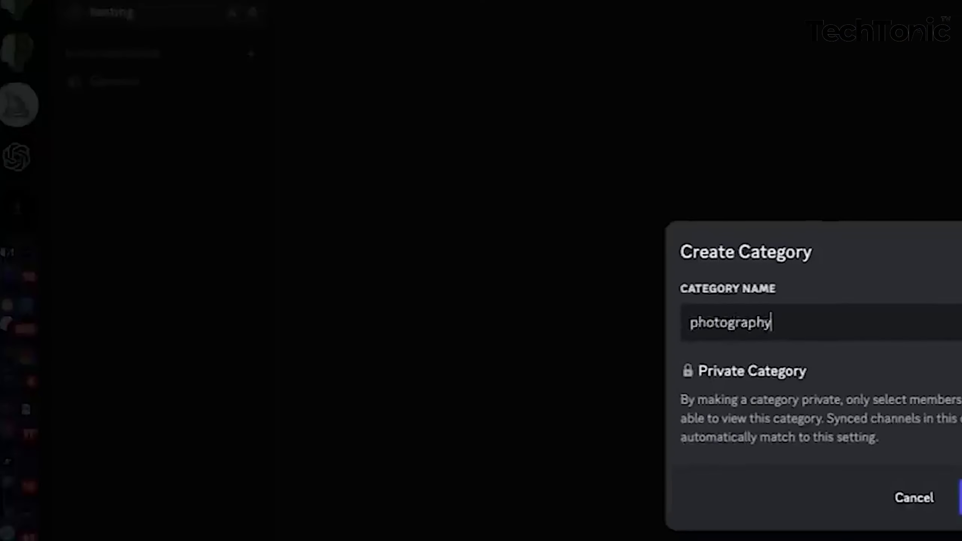
{"action": "key", "text": "Return"}
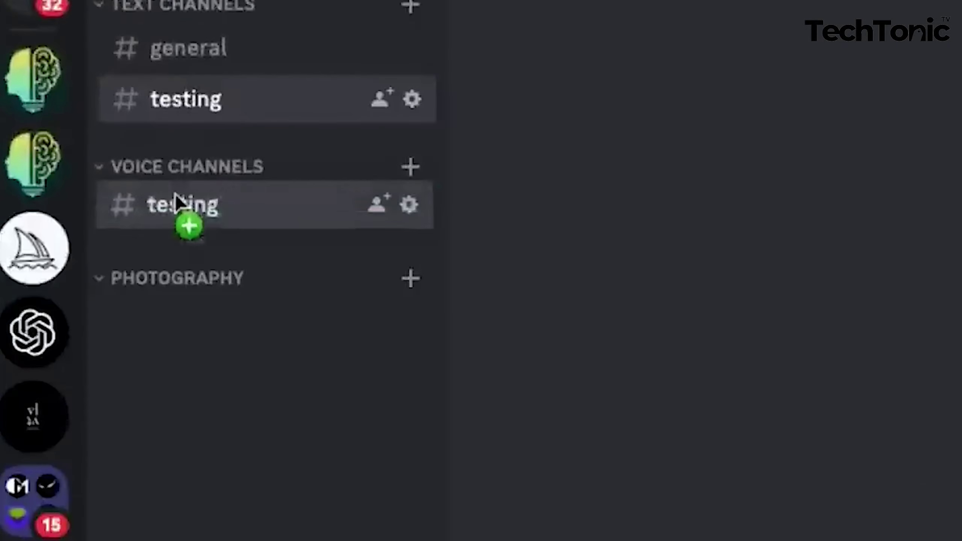
{"action": "left_click_drag", "start_coordinate": [175, 193], "coordinate": [174, 266]}
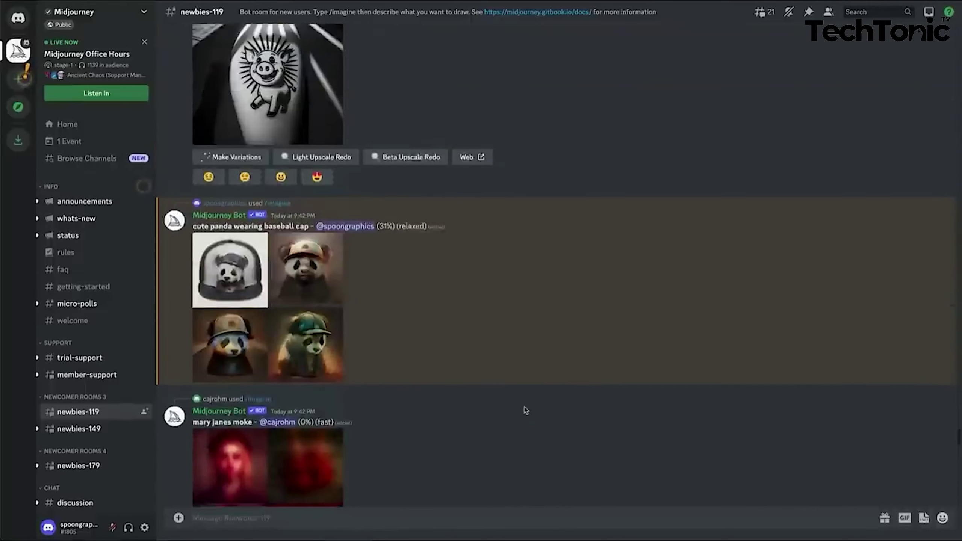
Step: Find the "cute panda wearing baseball cap" result among the inbox mentions and go to its message in newbies-119
{"action": "scroll", "coordinate": [525, 410], "scroll_direction": "up", "scroll_amount": 3}
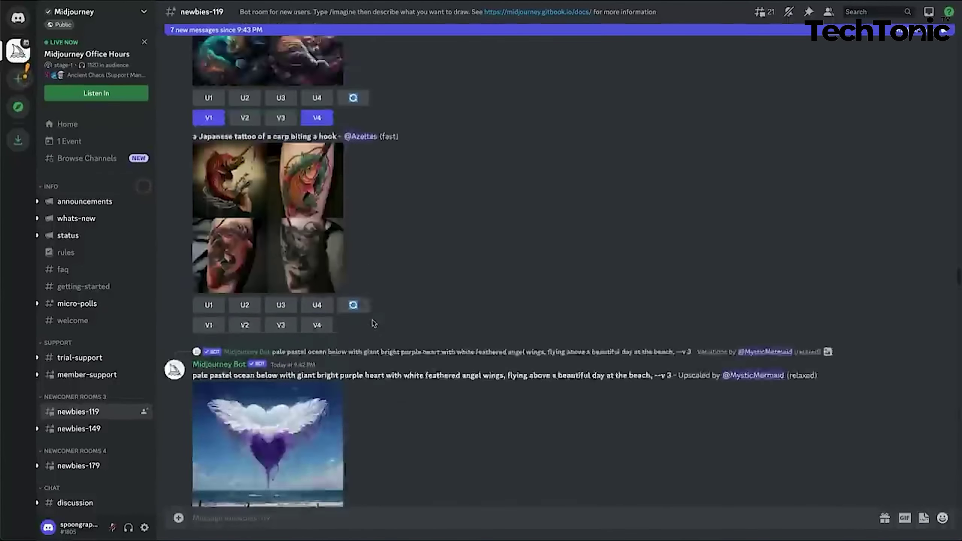
{"action": "scroll", "coordinate": [373, 323], "scroll_direction": "up", "scroll_amount": 1}
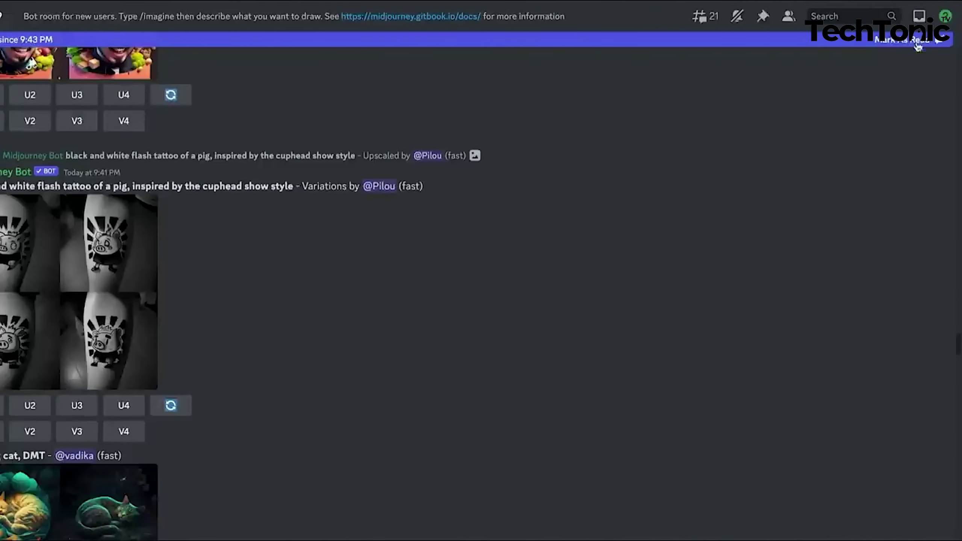
{"action": "left_click", "coordinate": [920, 17]}
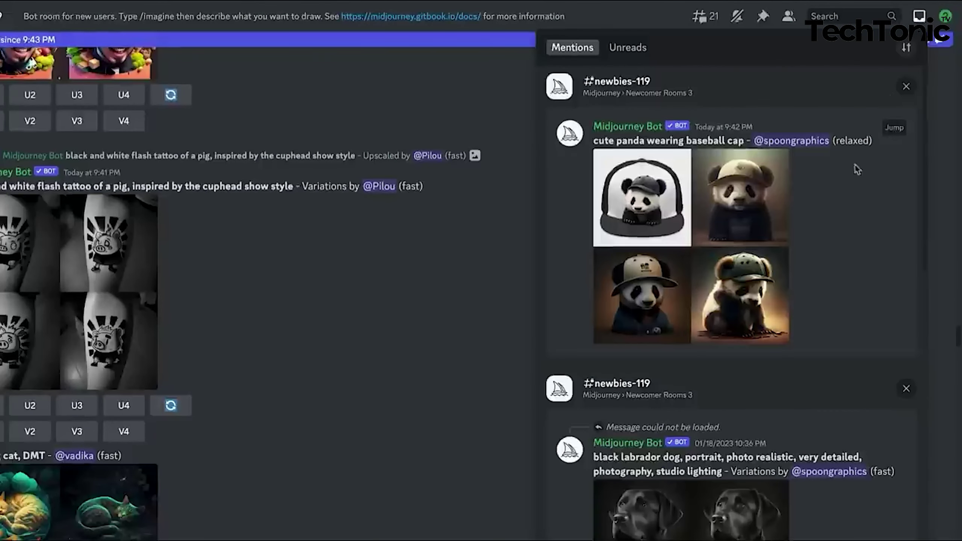
{"action": "left_click", "coordinate": [891, 129]}
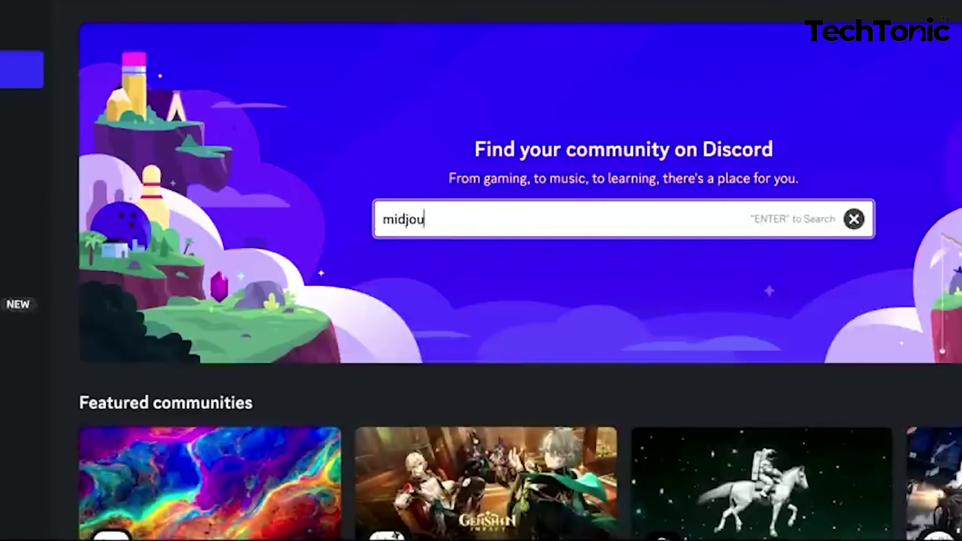
Step: Search the Discord community directory for the Midjourney server
{"action": "key", "text": "Return"}
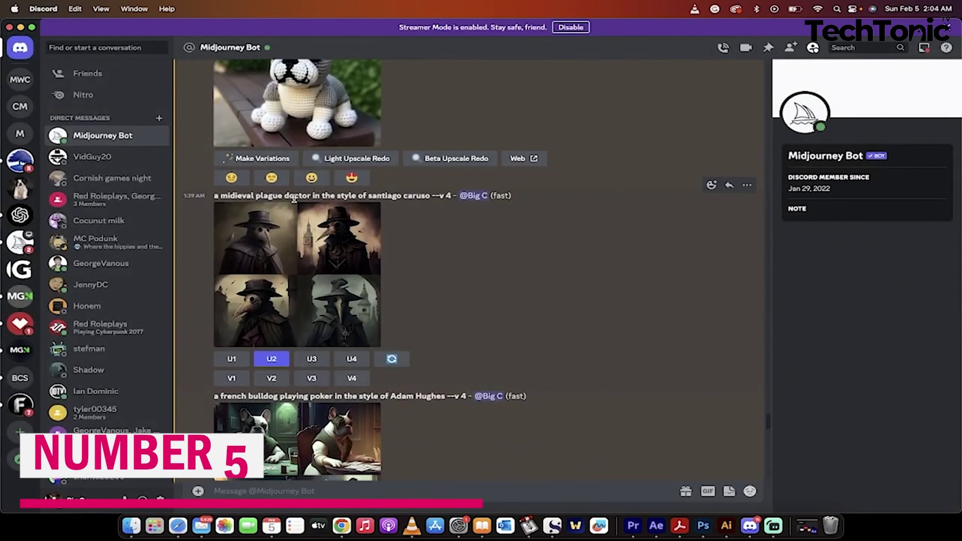
Step: View the four-image grid of the french bulldog playing poker in the style of Adam Hughes enlarged, and close it
{"action": "scroll", "coordinate": [398, 241], "scroll_direction": "down", "scroll_amount": 5}
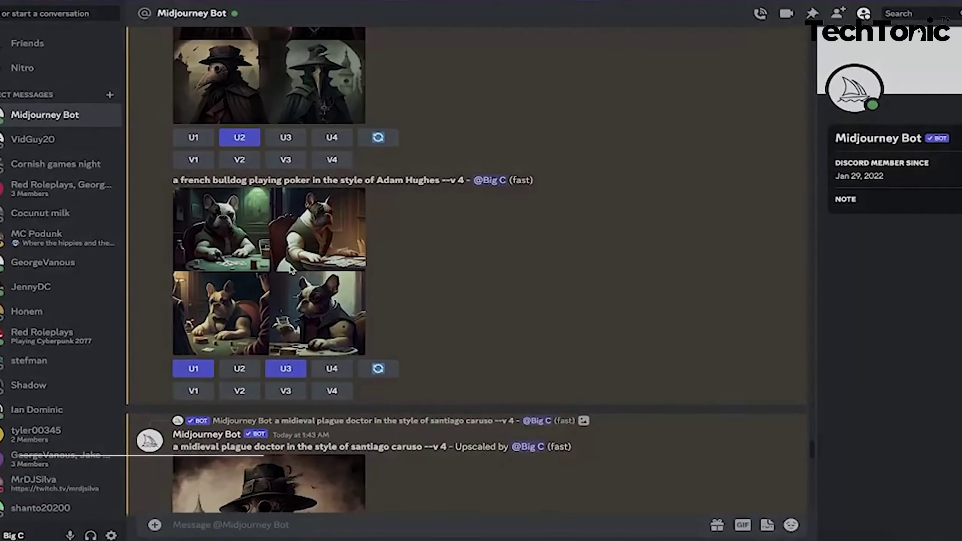
{"action": "left_click", "coordinate": [292, 269]}
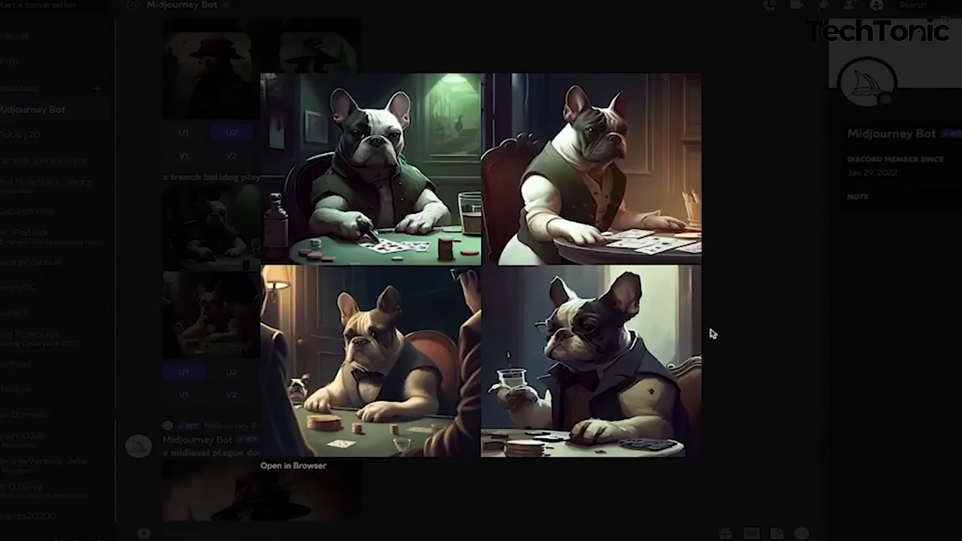
{"action": "left_click", "coordinate": [574, 345]}
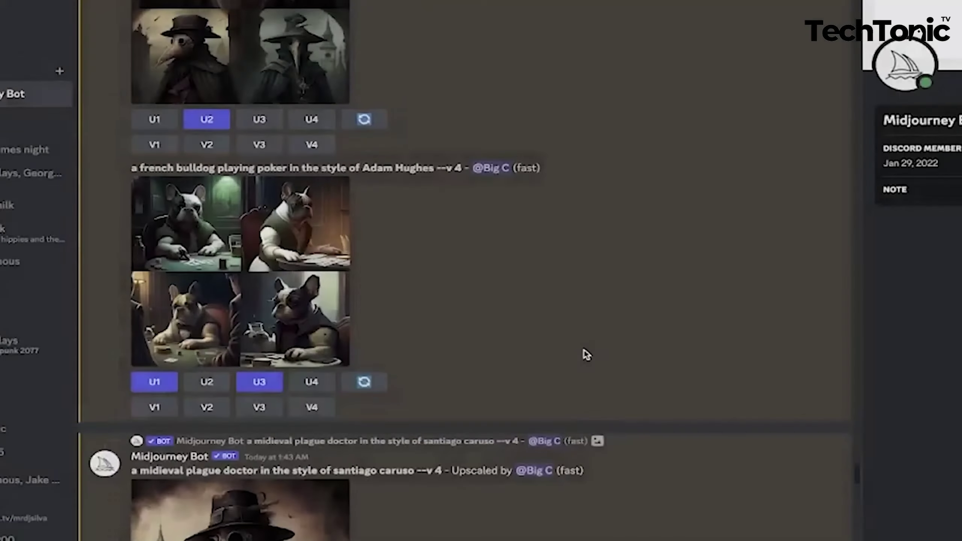
Step: View the upscaled plague doctor and french bulldog poker images enlarged, closing each preview after inspecting it
{"action": "scroll", "coordinate": [586, 355], "scroll_direction": "down", "scroll_amount": 5}
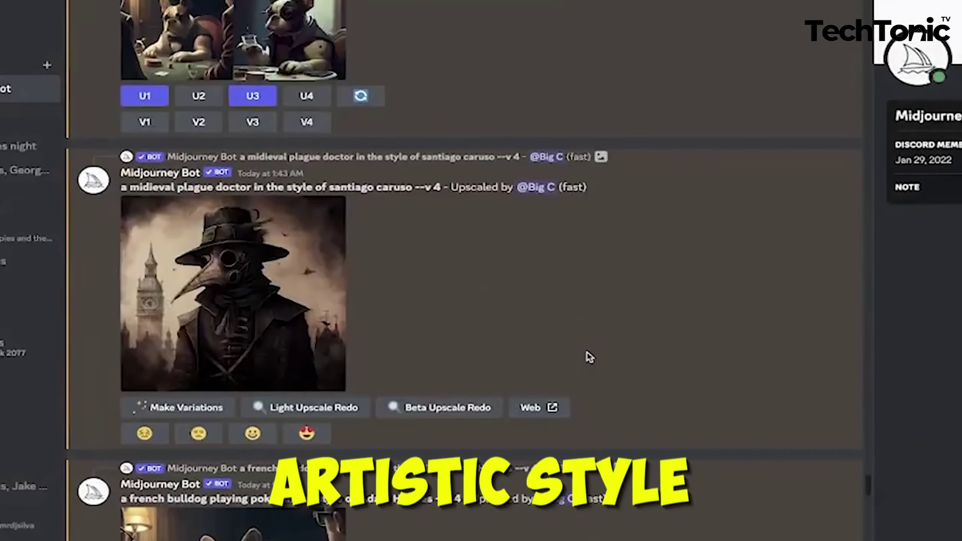
{"action": "left_click", "coordinate": [227, 288]}
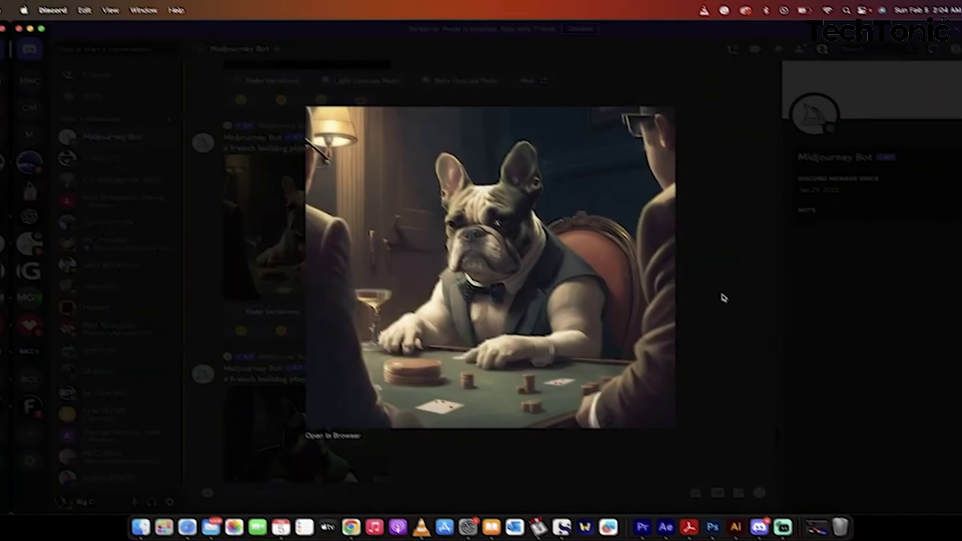
{"action": "left_click", "coordinate": [723, 297]}
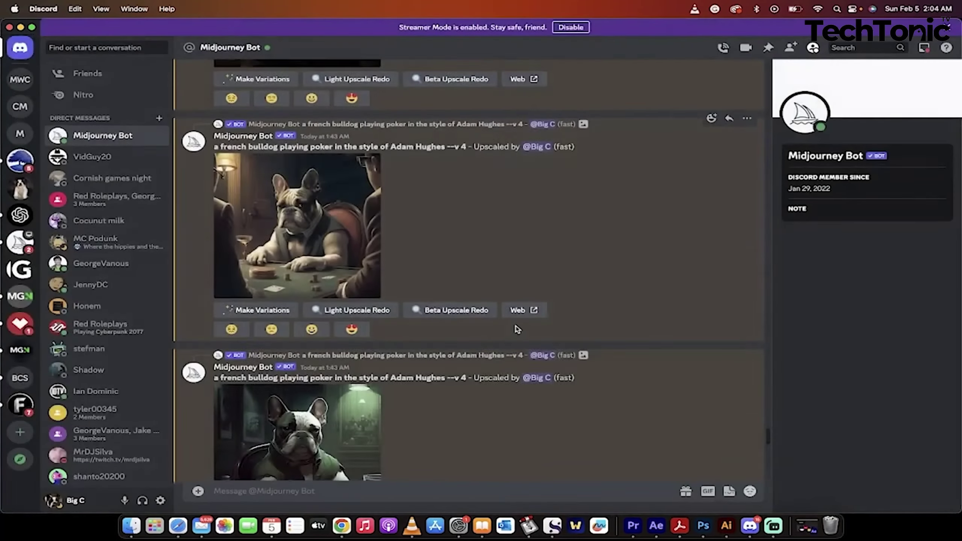
{"action": "left_click", "coordinate": [272, 448]}
{"action": "left_click", "coordinate": [712, 301]}
Step: View the grid of Moses parting the red sea, painted by Caravaggio, enlarged, and close it
{"action": "scroll", "coordinate": [519, 322], "scroll_direction": "down", "scroll_amount": 5}
{"action": "scroll", "coordinate": [523, 322], "scroll_direction": "down", "scroll_amount": 6}
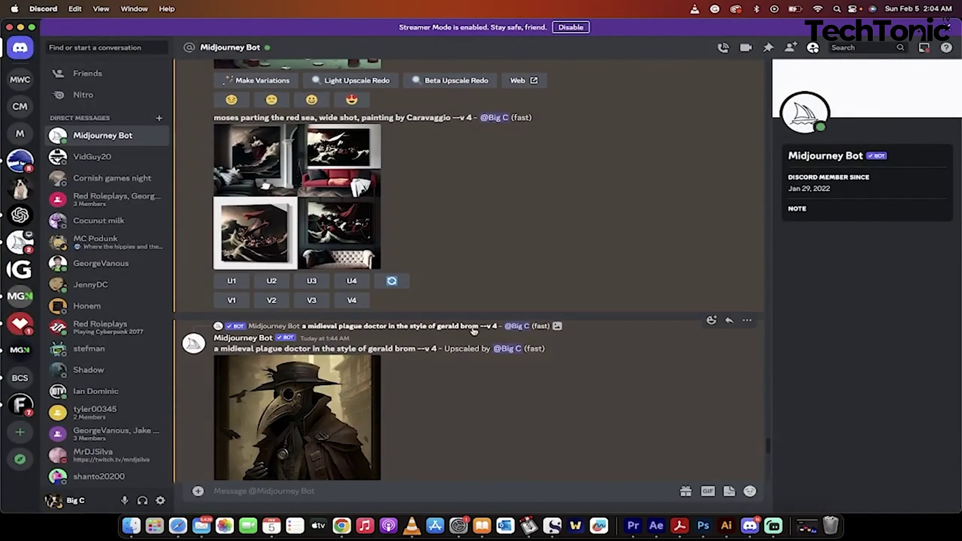
{"action": "left_click", "coordinate": [297, 231]}
{"action": "left_click", "coordinate": [706, 334]}
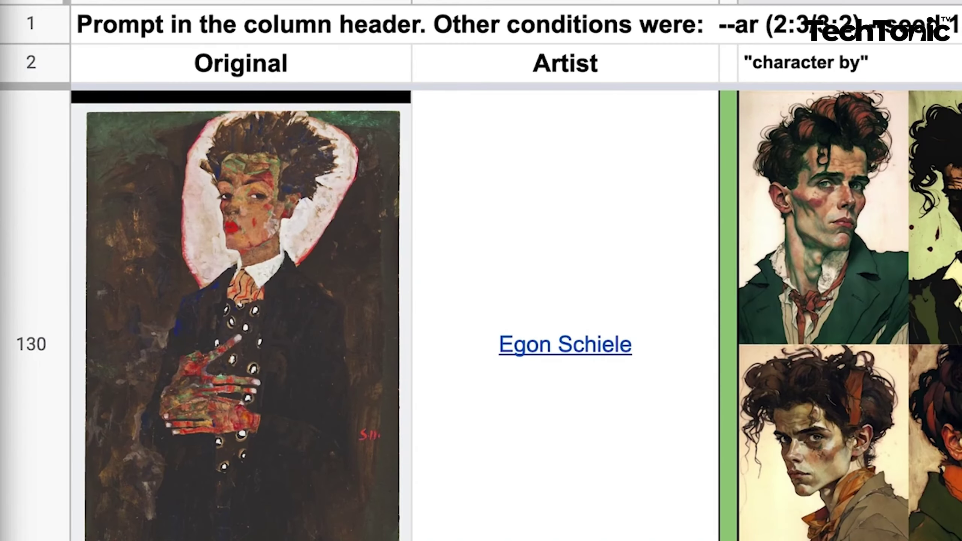
Step: Compare the artists' original works with the "character by" results from row 130 onward in the reference spreadsheet
{"action": "scroll", "coordinate": [481, 315], "scroll_direction": "down", "scroll_amount": 3}
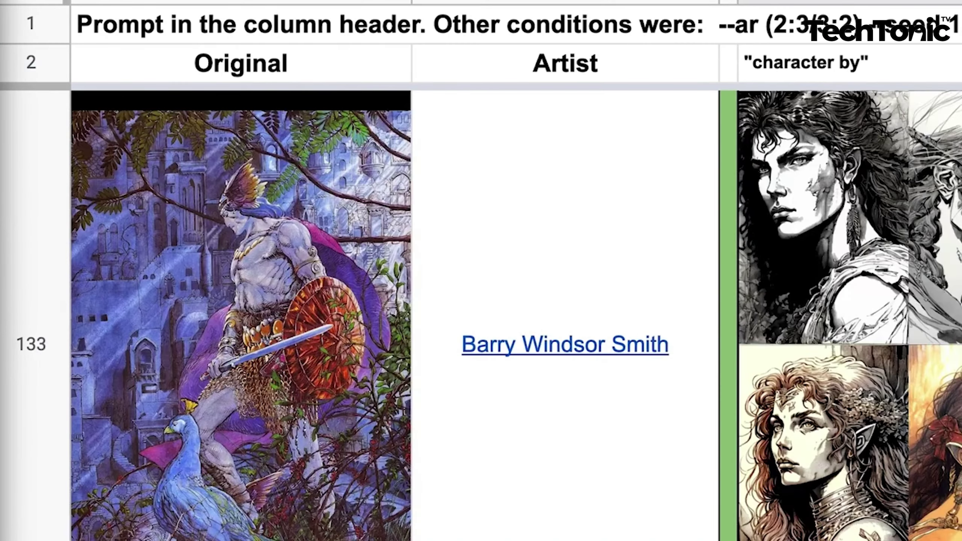
{"action": "scroll", "coordinate": [481, 315], "scroll_direction": "down", "scroll_amount": 2}
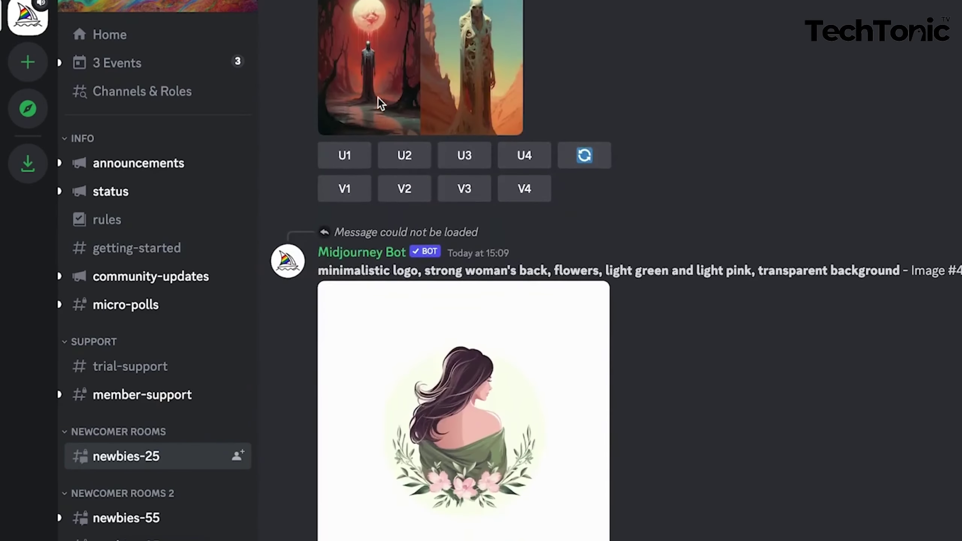
Step: Browse the images and prompts posted in the newbies-25 room, including the logo and celtic woman results
{"action": "scroll", "coordinate": [378, 98], "scroll_direction": "down", "scroll_amount": 10}
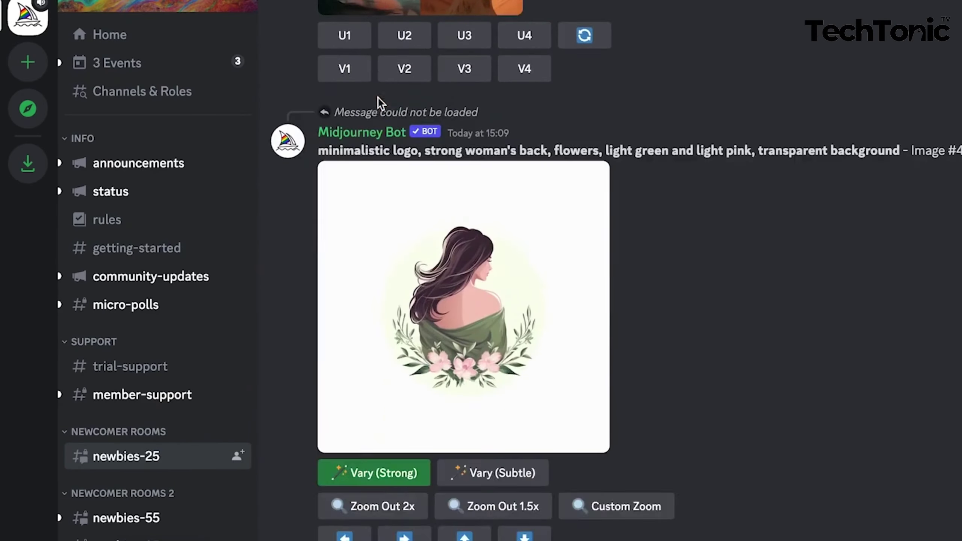
{"action": "scroll", "coordinate": [378, 97], "scroll_direction": "down", "scroll_amount": 10}
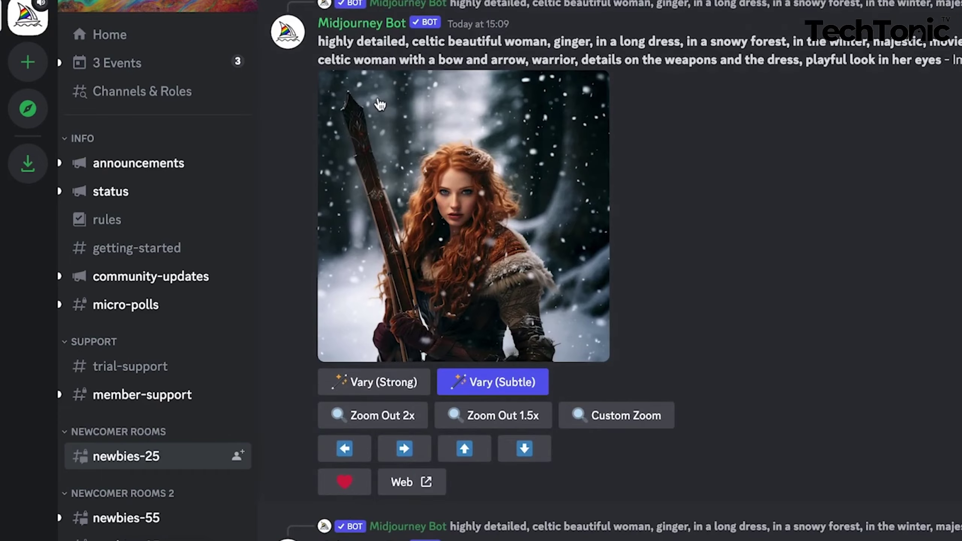
{"action": "scroll", "coordinate": [378, 97], "scroll_direction": "down", "scroll_amount": 4}
{"action": "scroll", "coordinate": [377, 96], "scroll_direction": "down", "scroll_amount": 10}
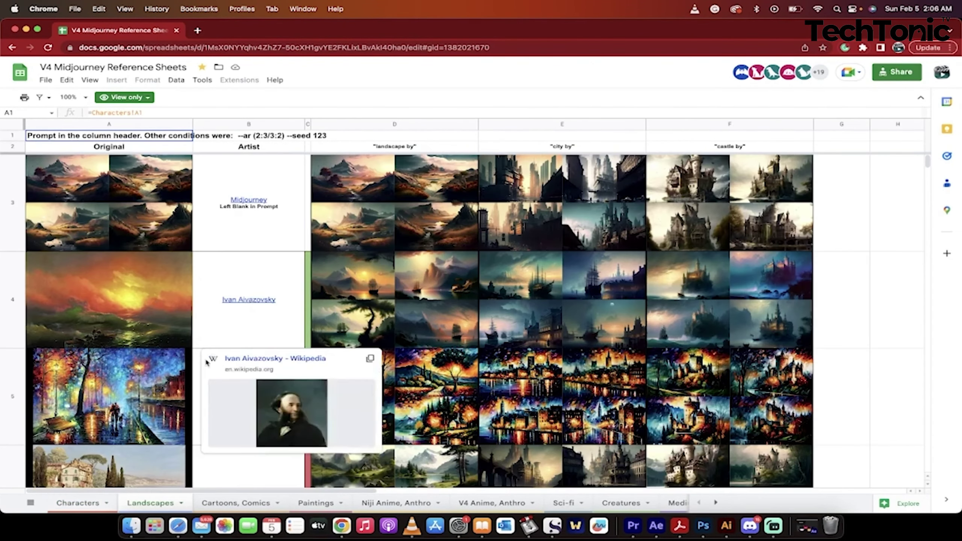
Step: Switch to Discord, open the member-support channel, and go to the newbies-25 room
{"action": "left_click", "coordinate": [748, 527]}
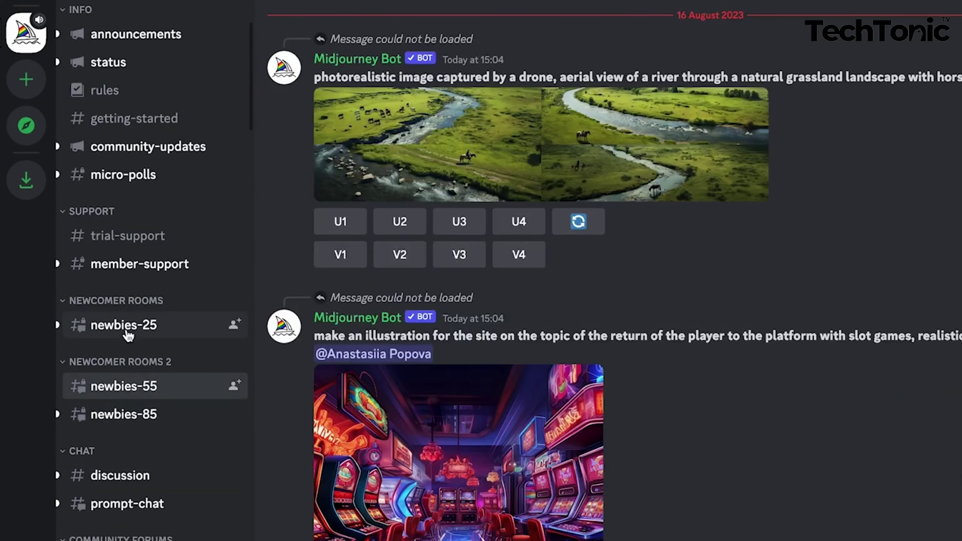
{"action": "mouse_move", "coordinate": [129, 333]}
{"action": "left_click", "coordinate": [125, 270]}
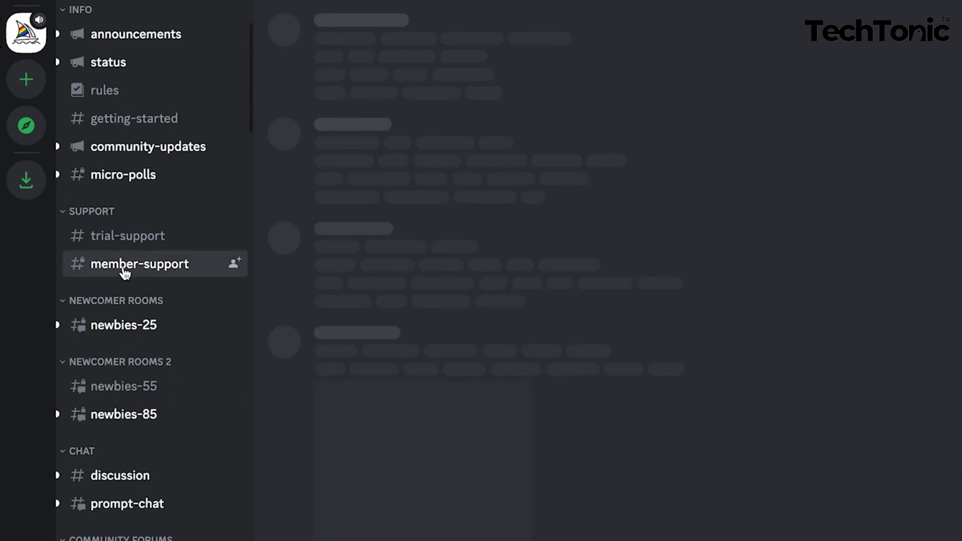
{"action": "left_click", "coordinate": [114, 333]}
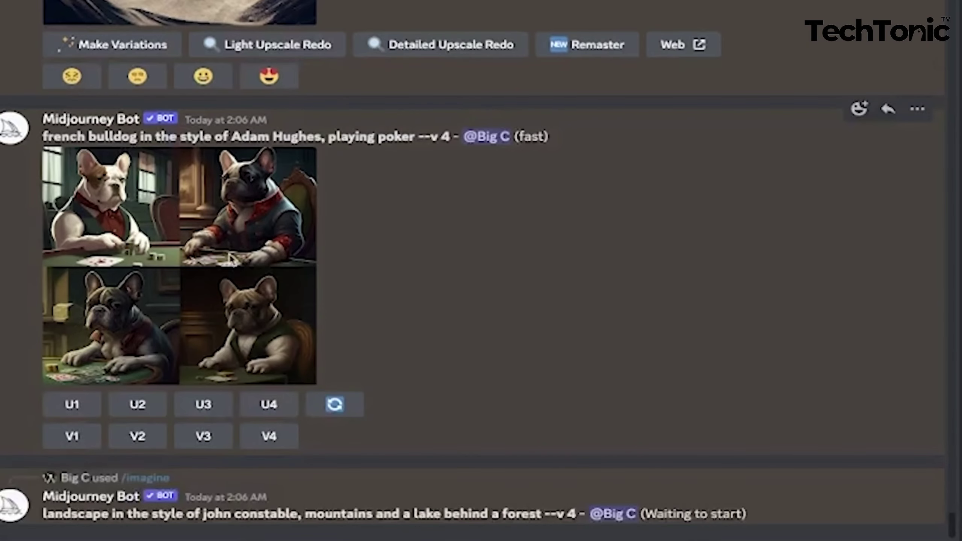
Step: Enlarge the new image grid for "french bulldog in the style of Adam Hughes, playing poker --v 4"
{"action": "left_click", "coordinate": [178, 265]}
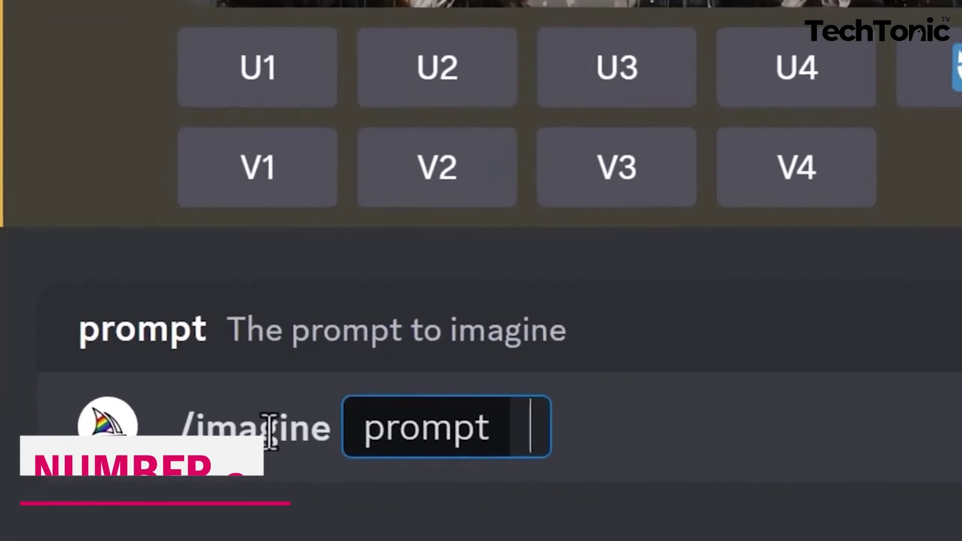
Step: Submit the imagine prompt "fury" and start another imagine prompt with "donald trump giving"
{"action": "type", "text": "fury"}
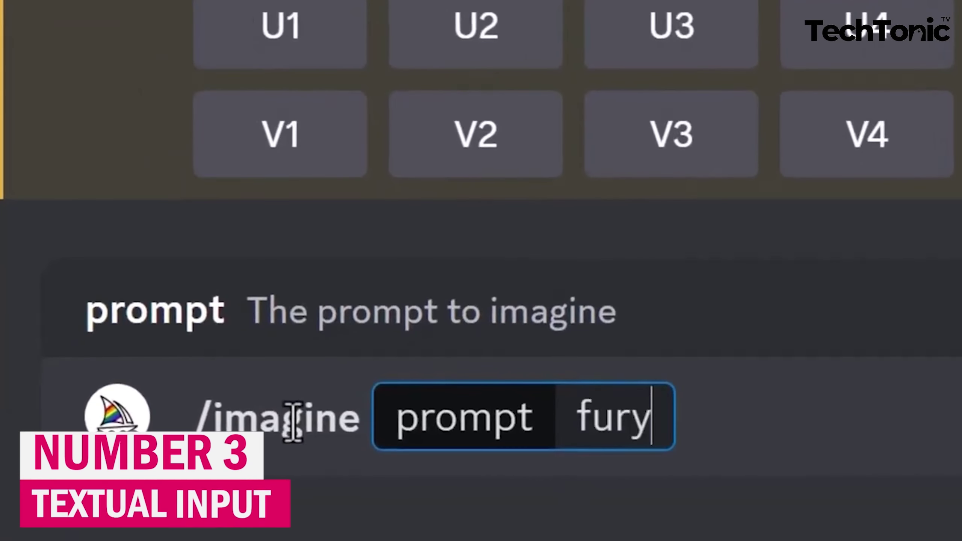
{"action": "key", "text": "Return"}
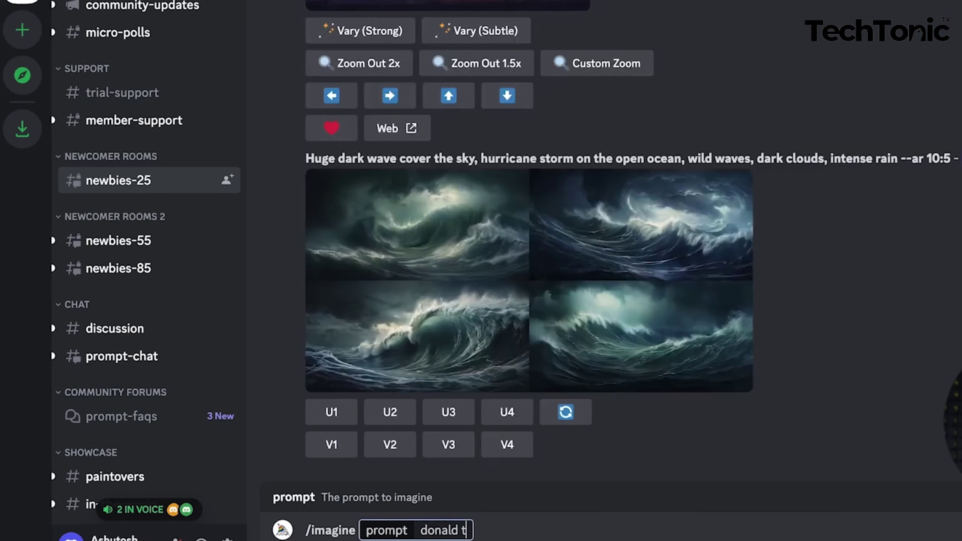
{"action": "type", "text": "ru"}
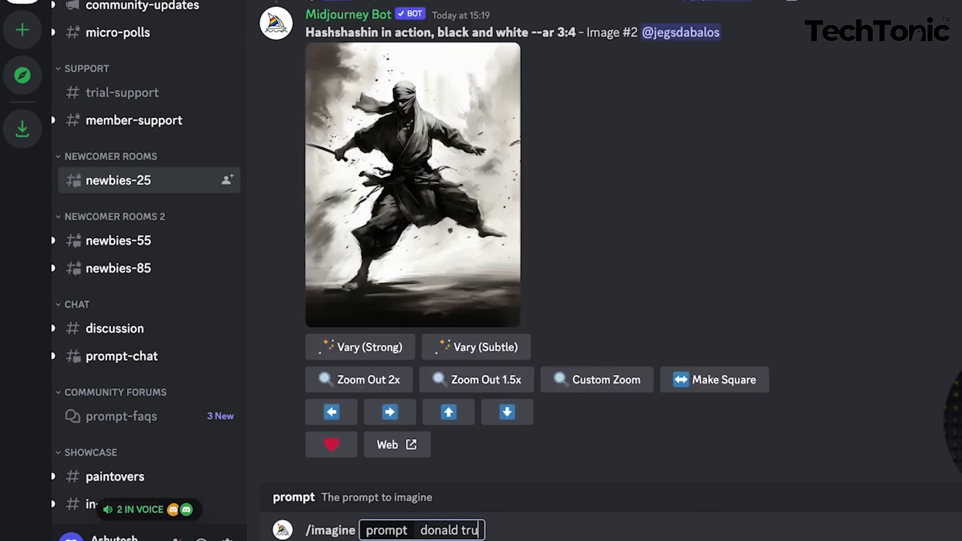
{"action": "type", "text": "mp giving"}
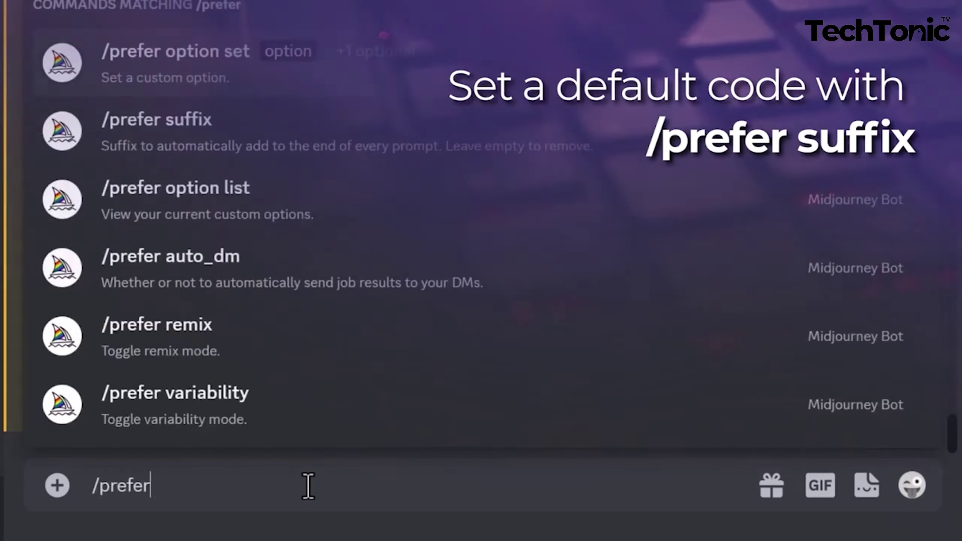
Step: Use the /prefer suffix command to enter "--seed" as the suffix added to every prompt
{"action": "type", "text": "suffix"}
{"action": "key", "text": "Tab"}
{"action": "type", "text": "--seed"}
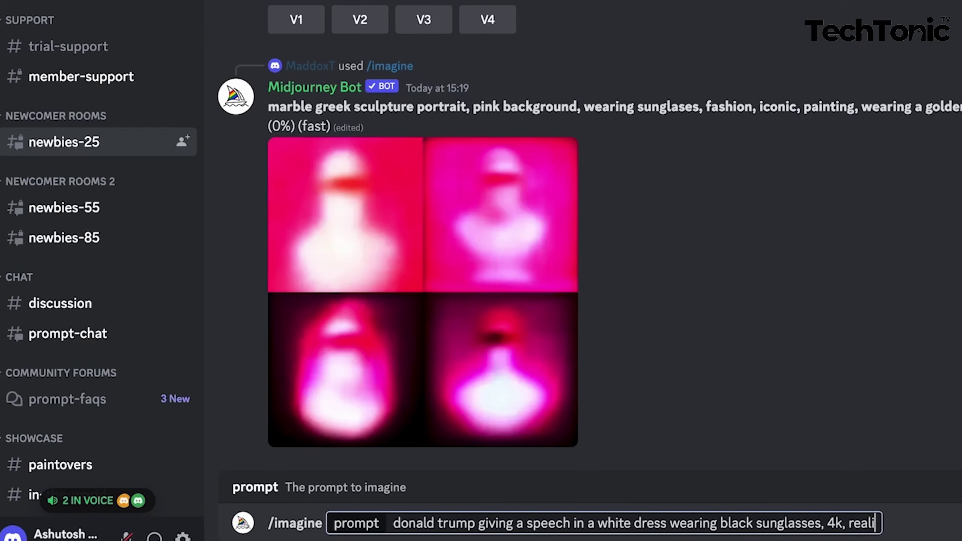
Step: Finish the imagine prompt "donald trump giving a speech in a white dress wearing black sunglasses, 4k, realistic" and submit it
{"action": "type", "text": "stic"}
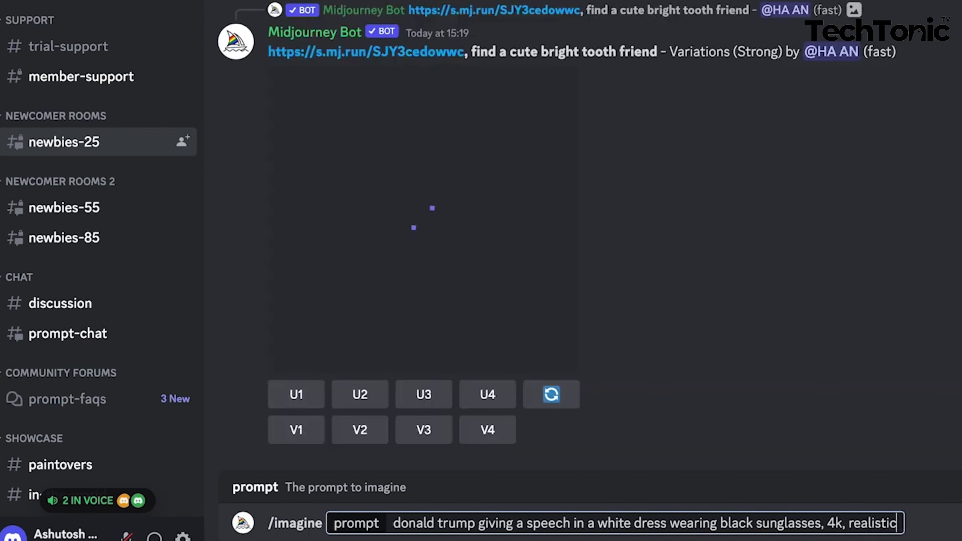
{"action": "key", "text": "Return"}
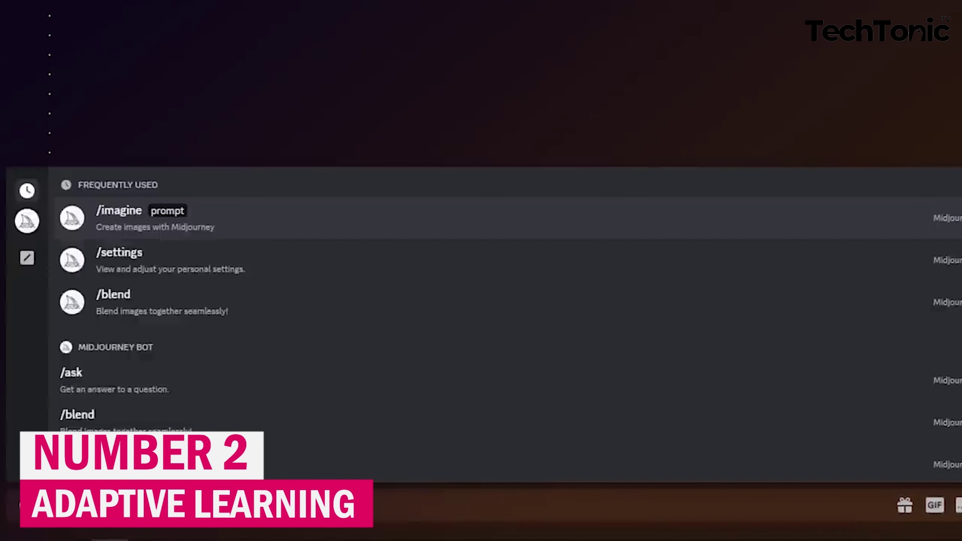
Step: Run the /settings command to bring up the personal Midjourney settings
{"action": "type", "text": "settings"}
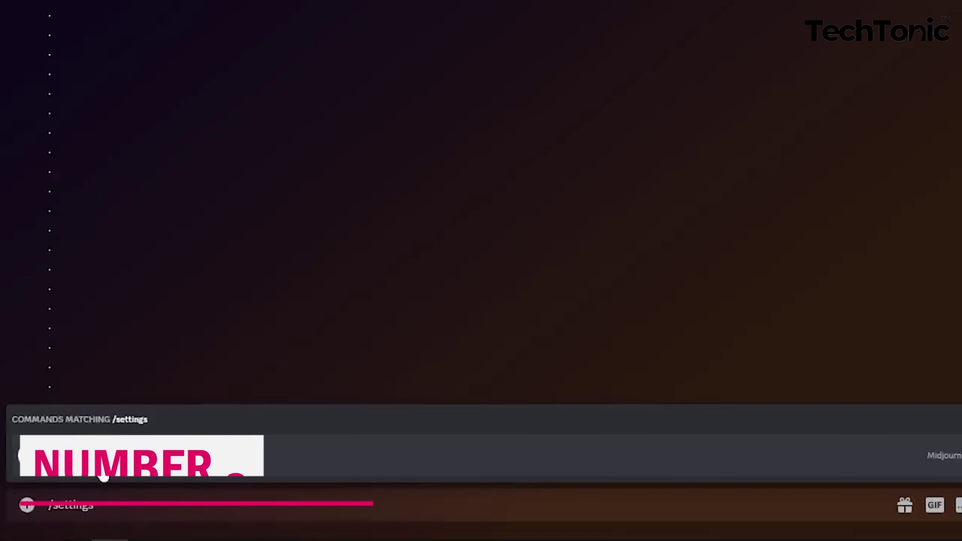
{"action": "key", "text": "Return"}
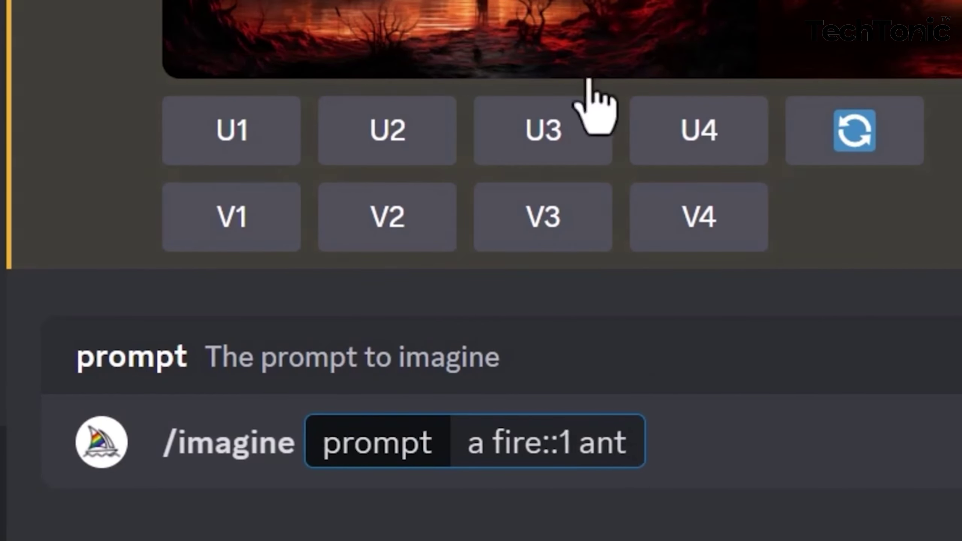
Step: Start a weight marker after "ant" in the imagine prompt "a fire::1 ant"
{"action": "left_click", "coordinate": [629, 442]}
{"action": "type", "text": ":"}
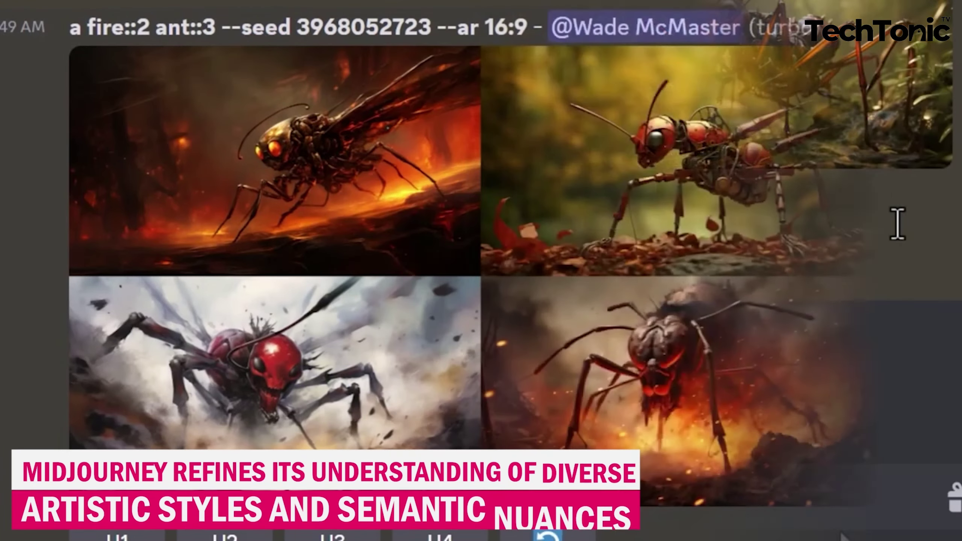